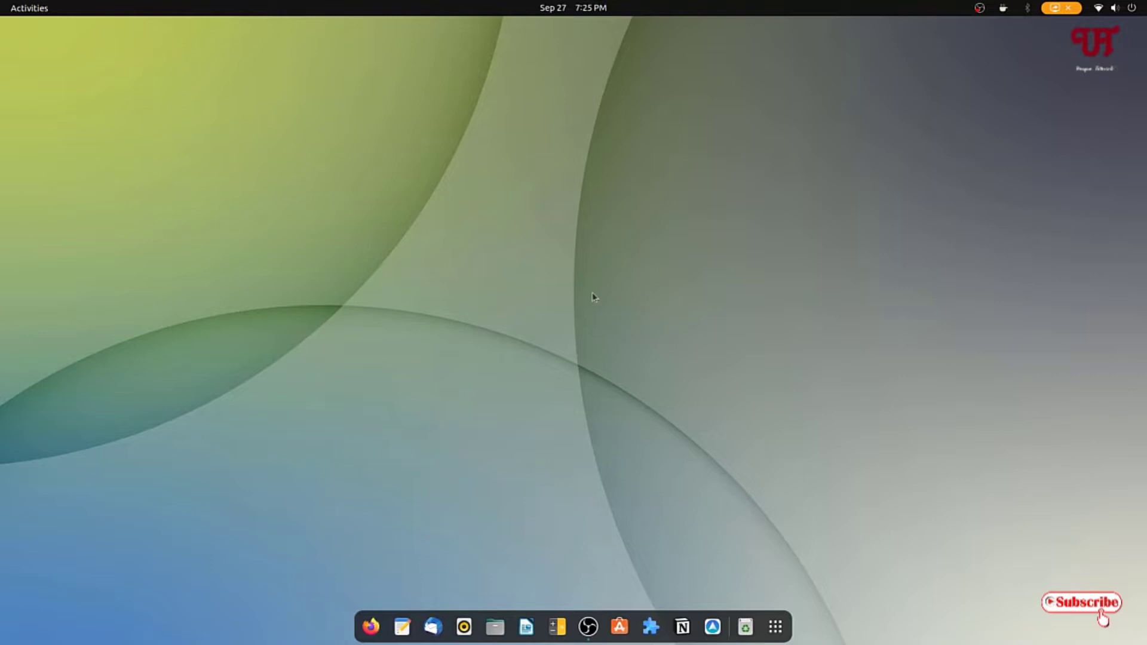
Step: In a new terminal, run 'sudo apt install gnome-shell-extension-manager' and enter the password
key(ctrl+alt+t)
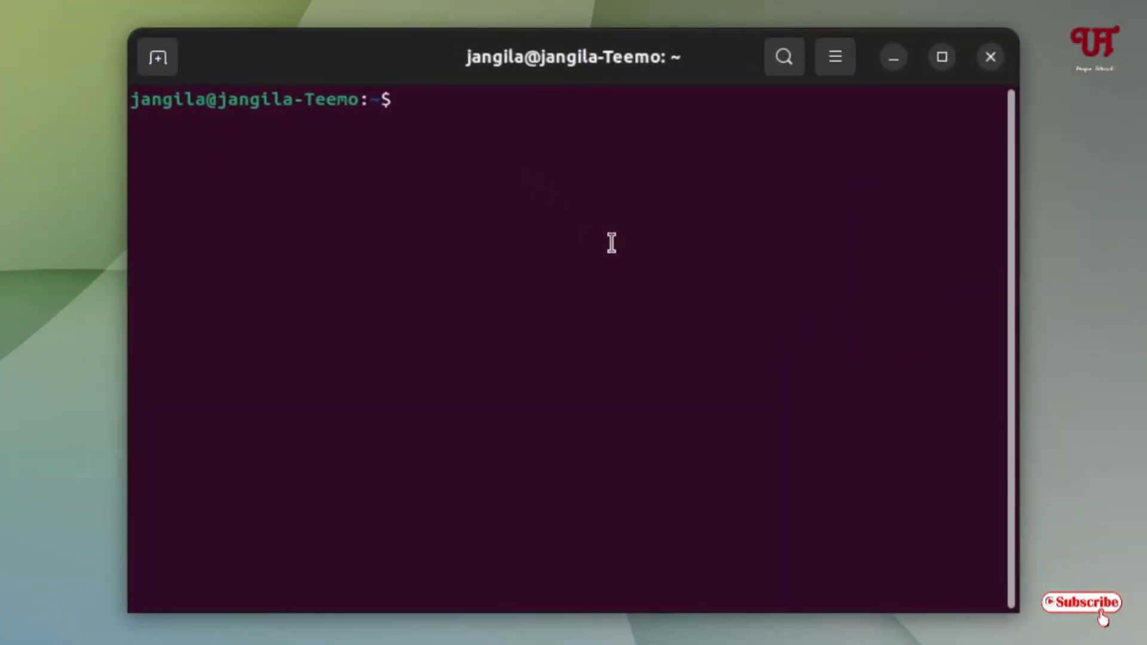
text(sudo)
text( apt)
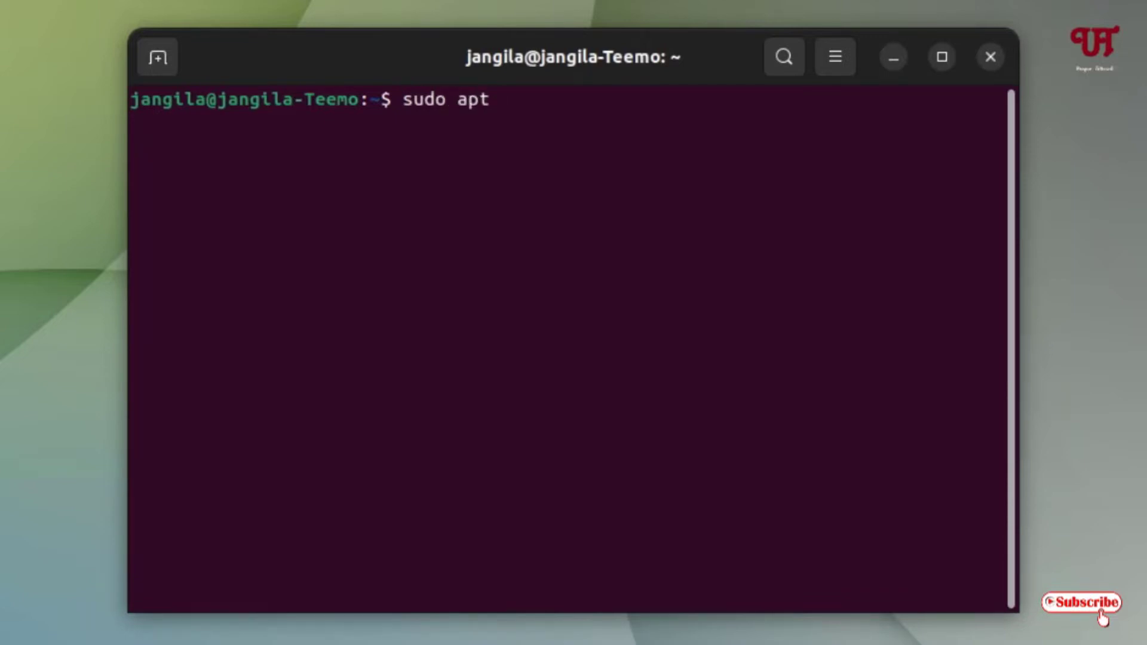
text( ins)
text(tall )
text(gnom)
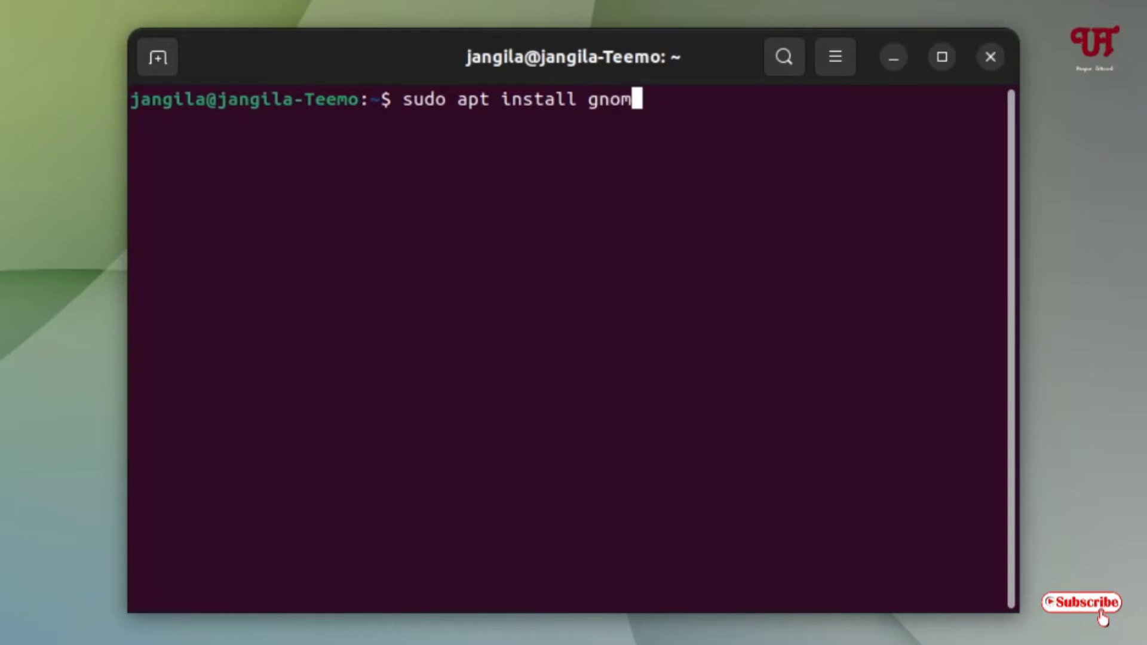
text(e-)
text(shell)
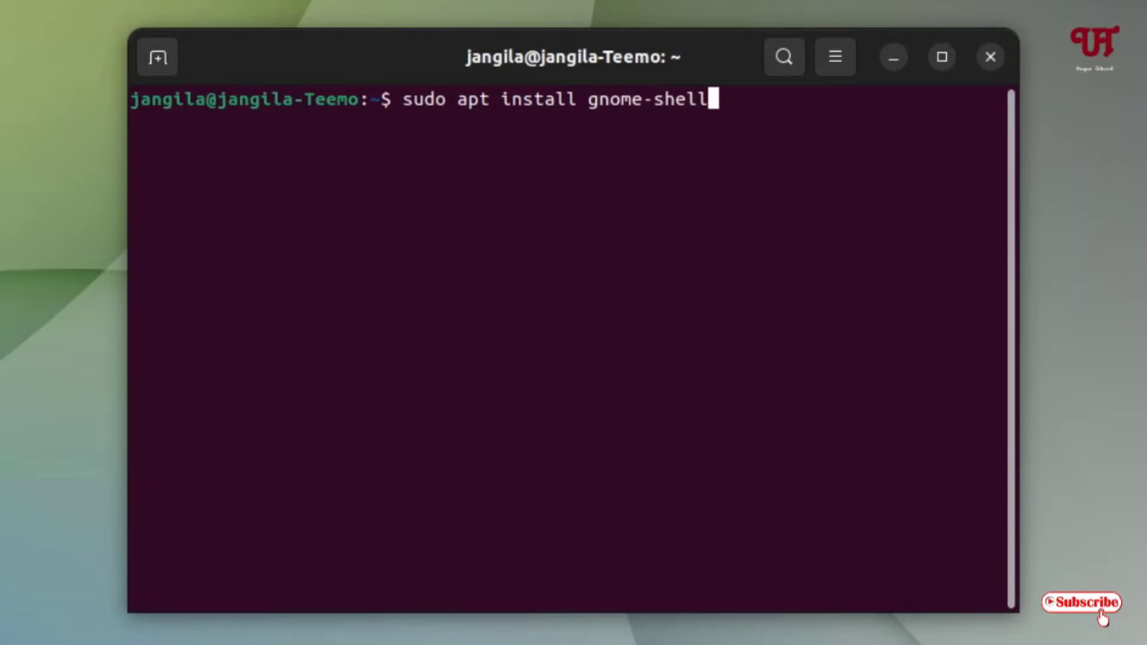
text(-ext)
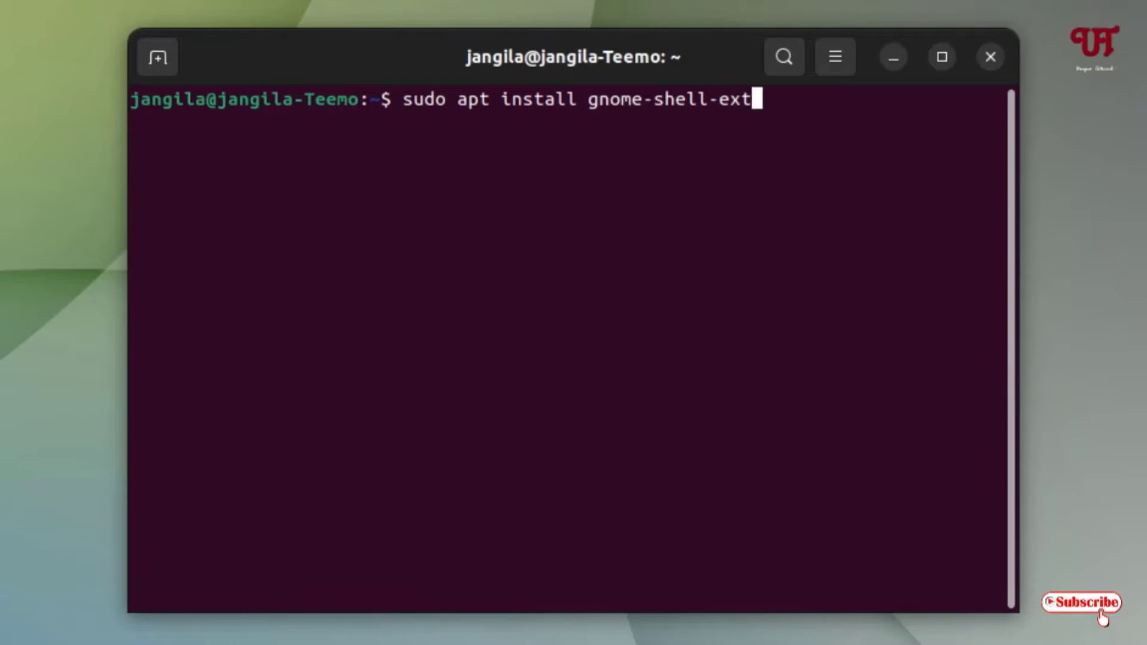
text(ensio)
text(n-m)
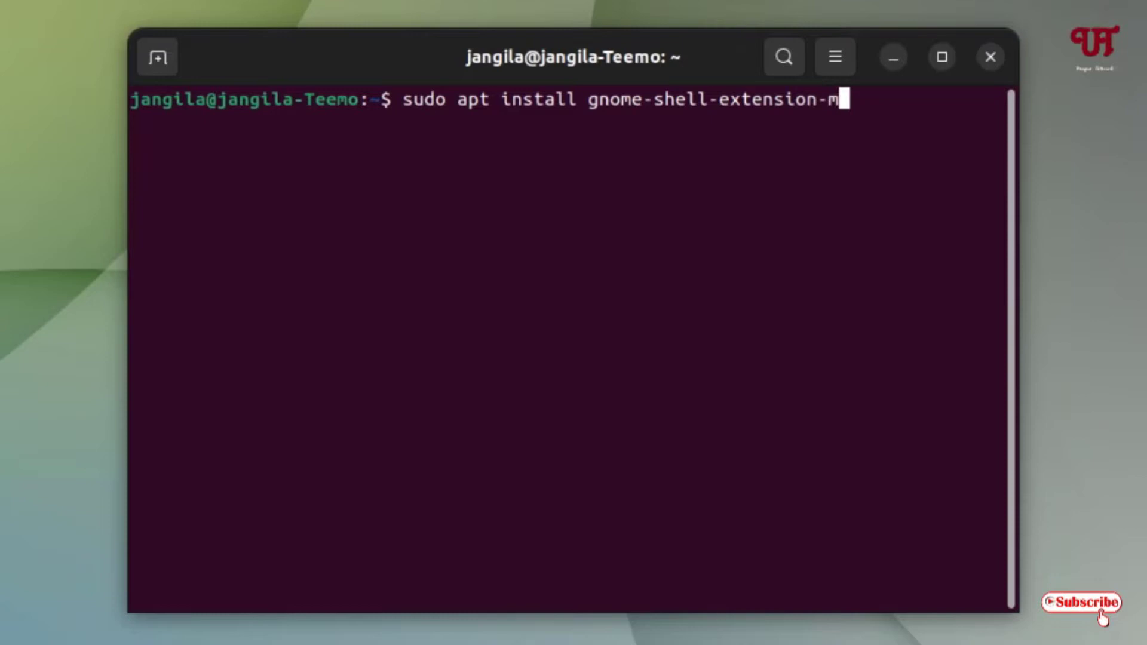
text(ana)
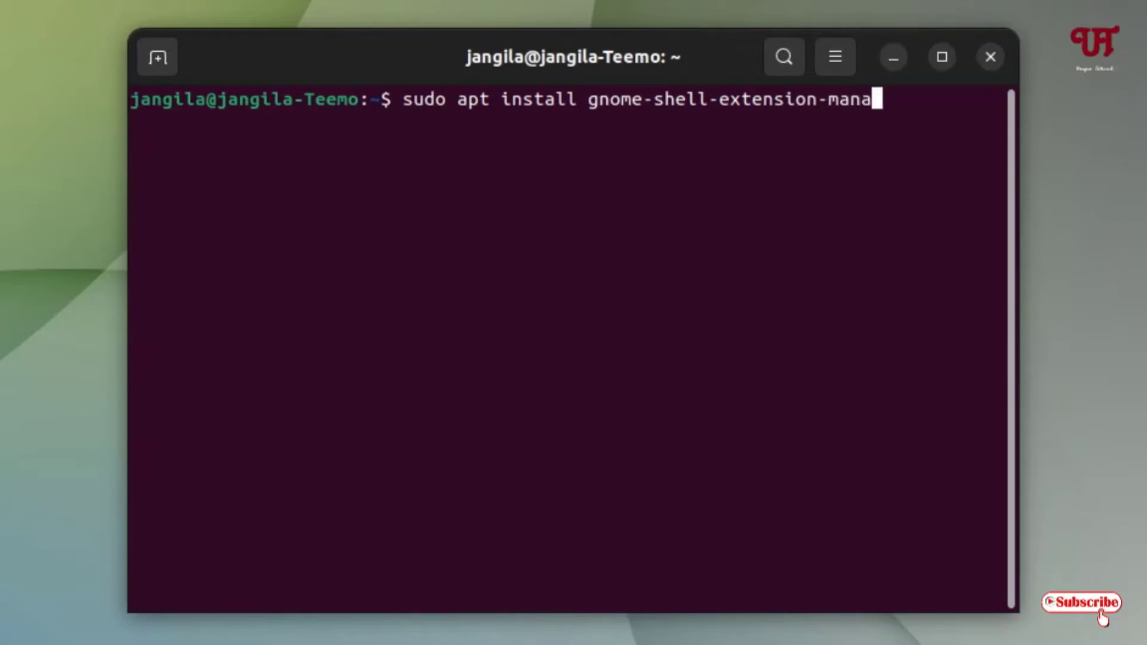
text(ger)
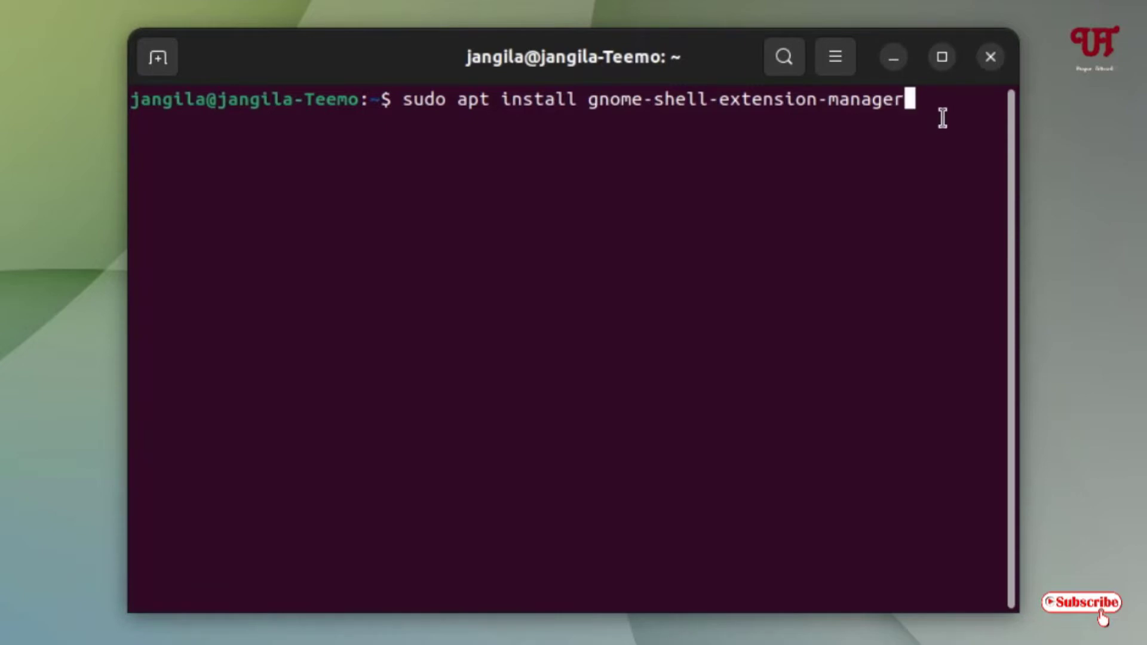
key(Return)
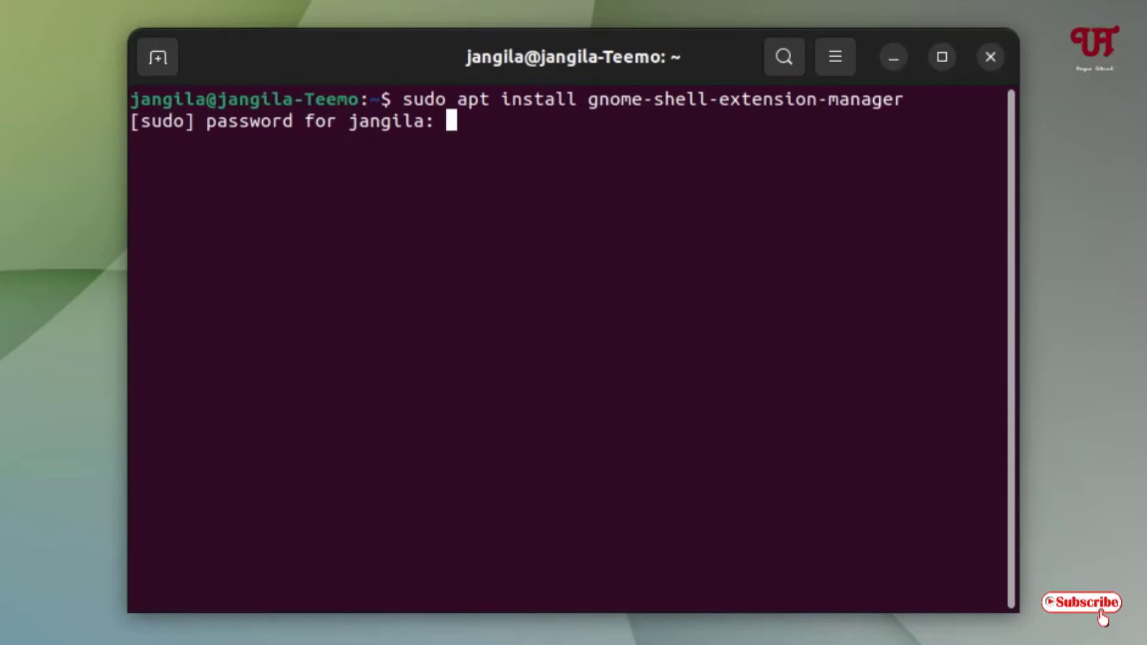
key(Return)
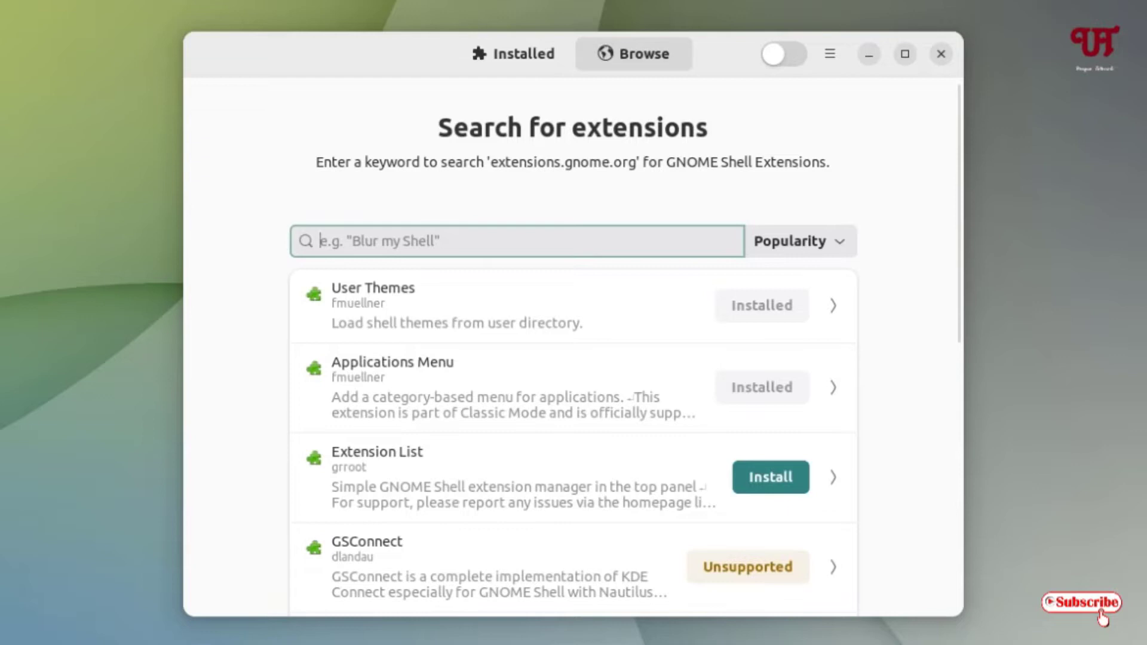
Step: Search for 'Burn My Windows' and install it, confirming the install dialog
text(Burn M)
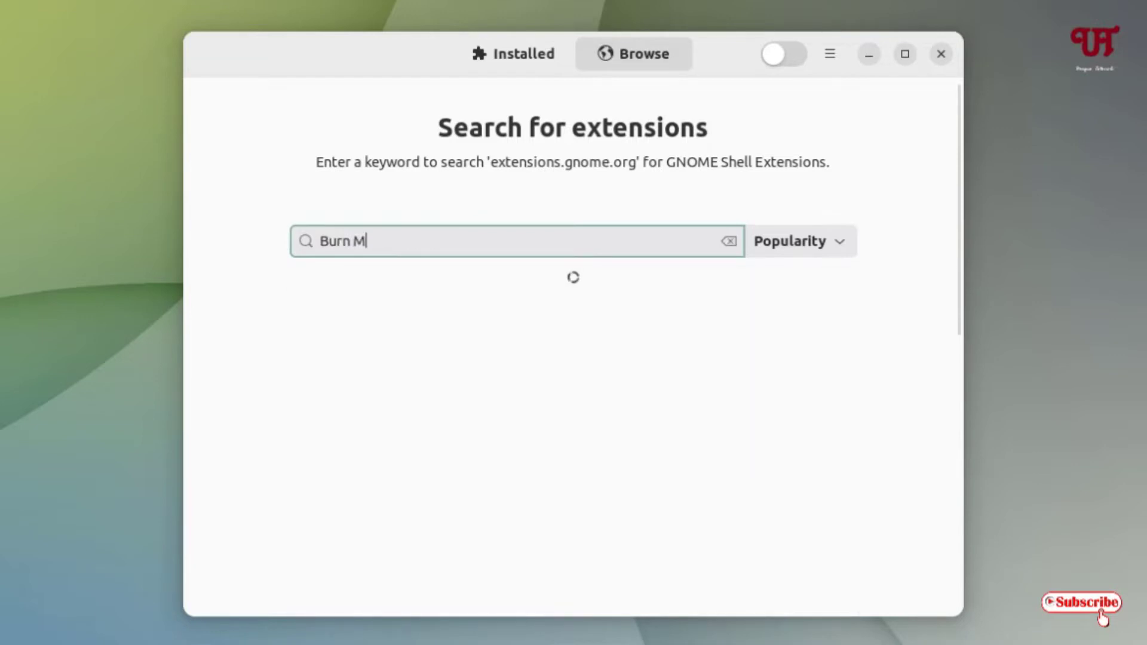
text(y Window)
text(s)
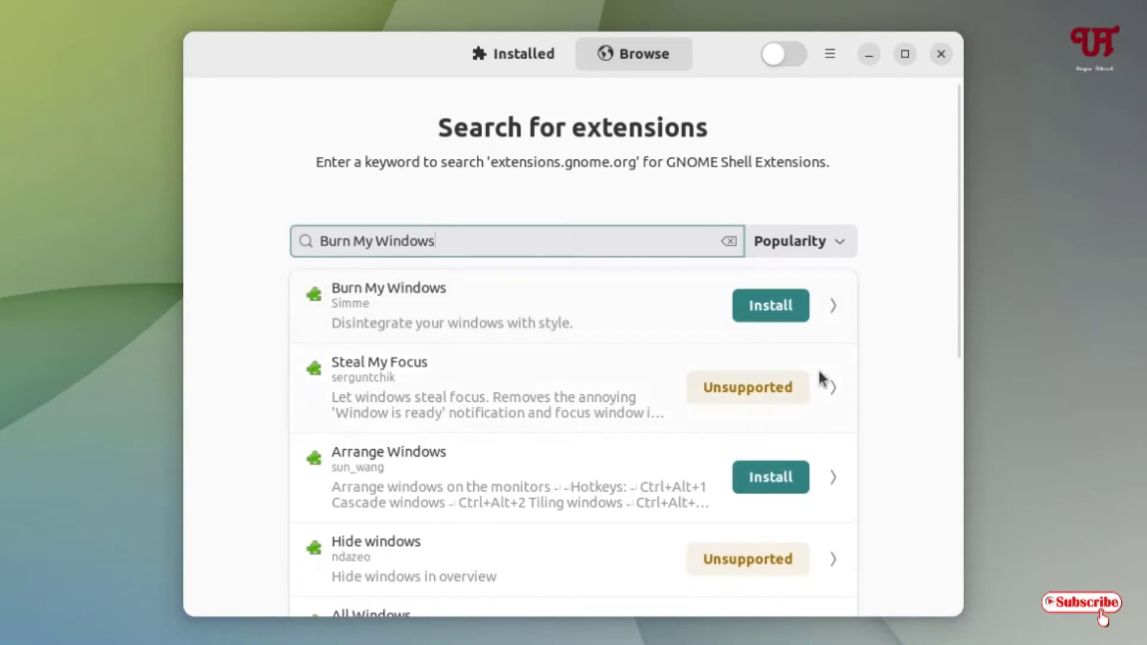
click(777, 315)
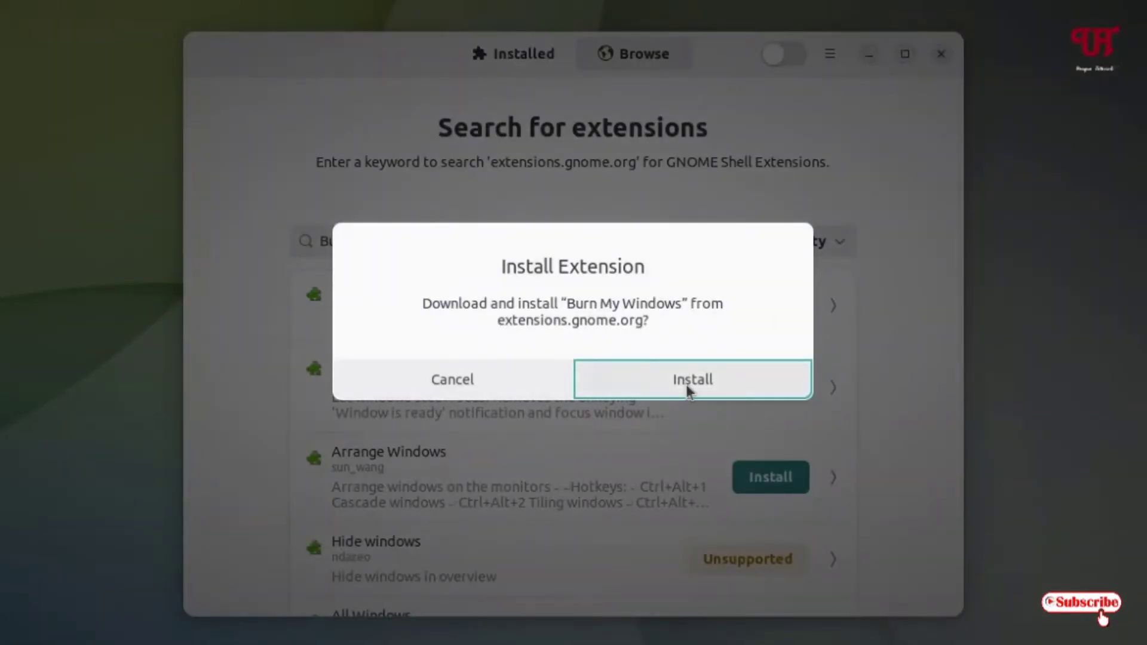
click(686, 385)
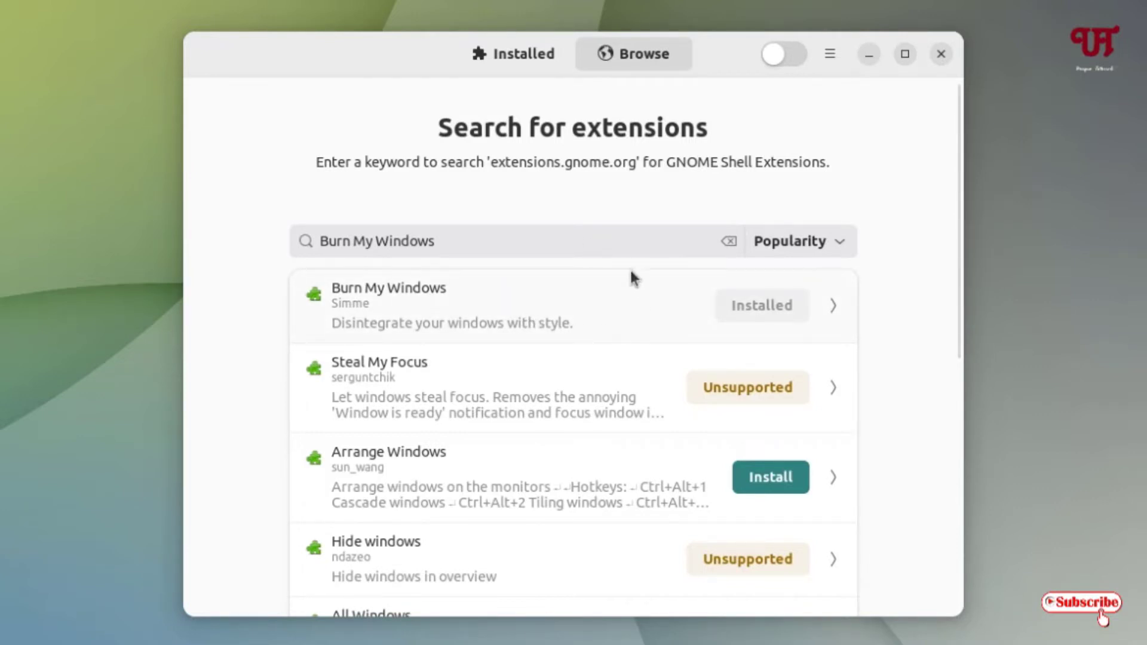
Step: On the Installed list, turn extensions on globally and switch on Burn My Windows
click(509, 62)
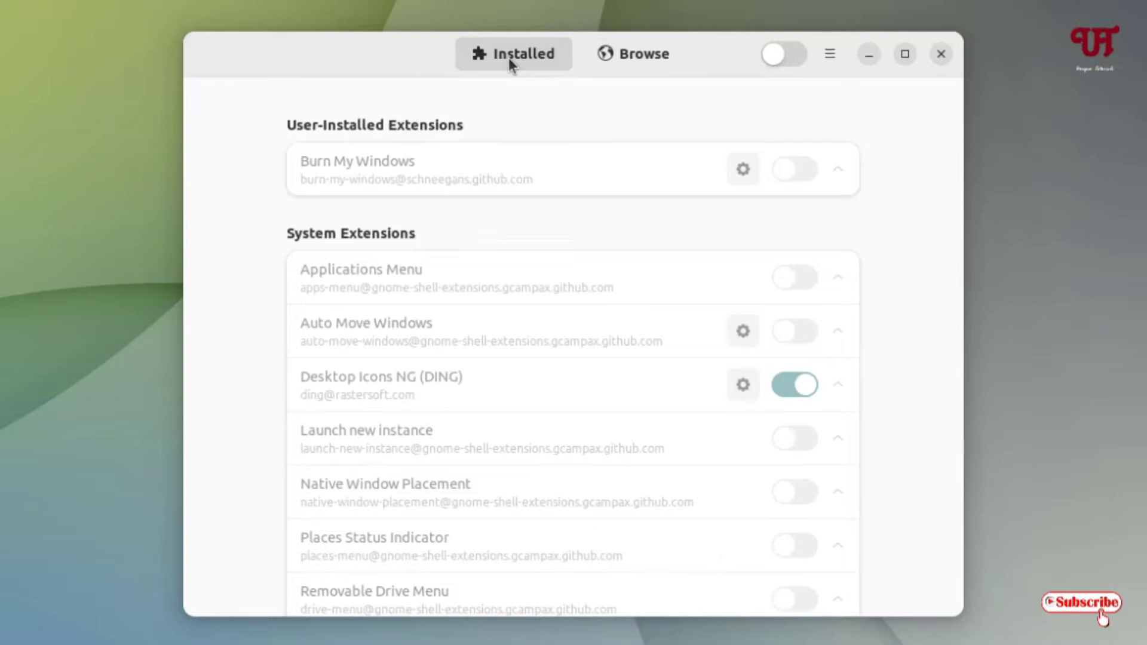
click(788, 60)
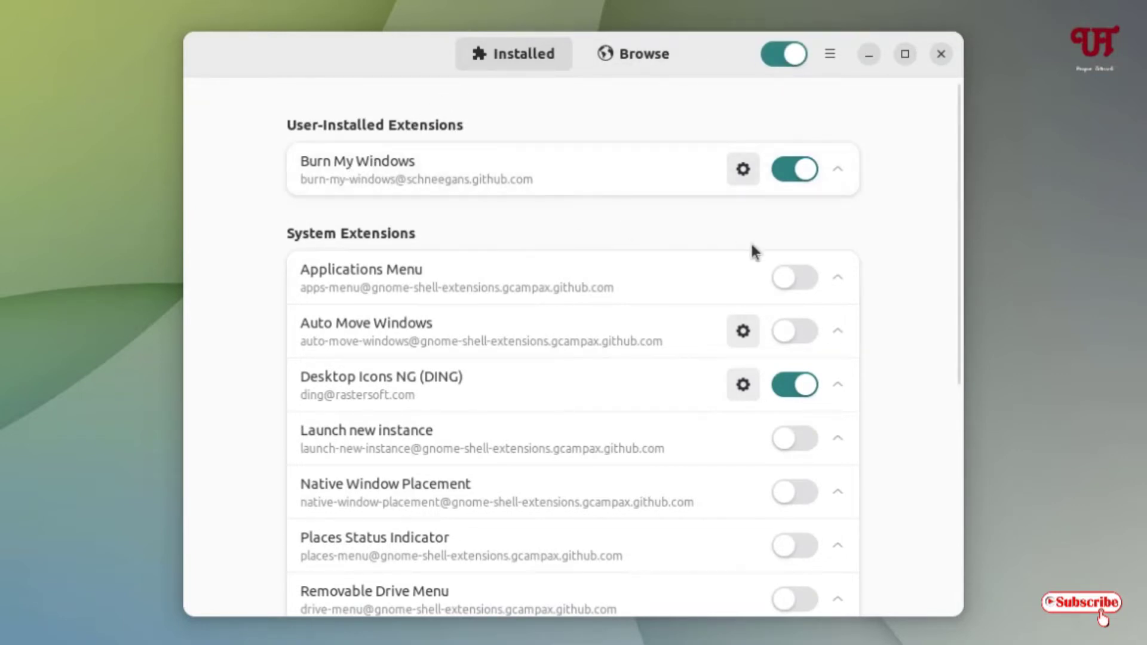
click(780, 170)
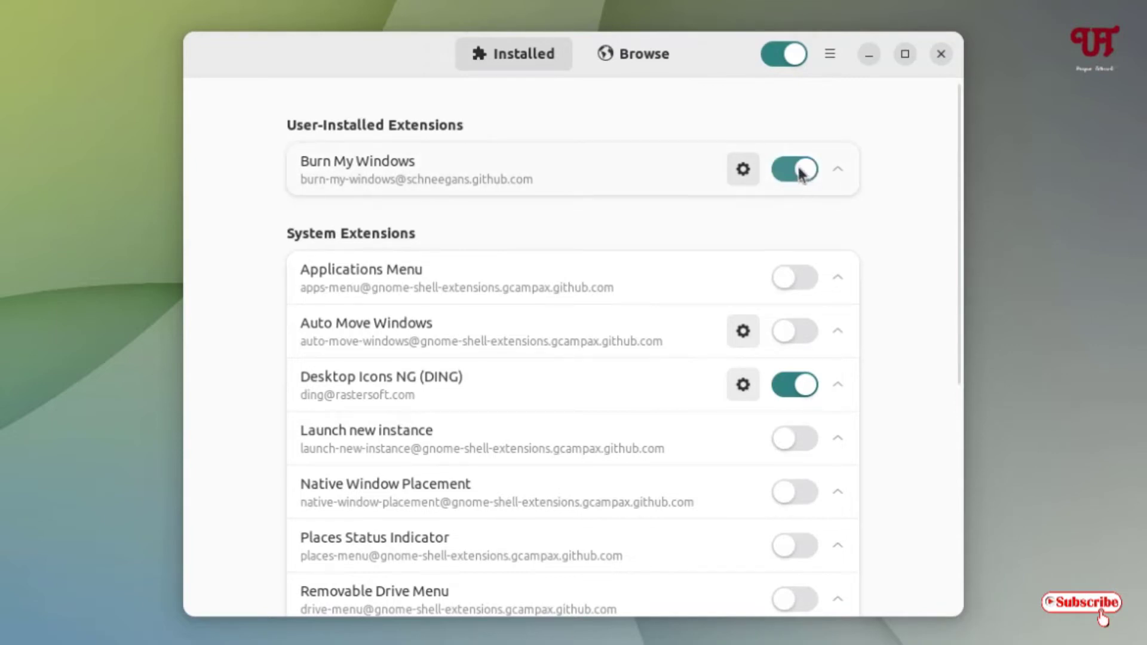
Step: In Burn My Windows settings, set the open-window animation to Broken Glass
click(744, 170)
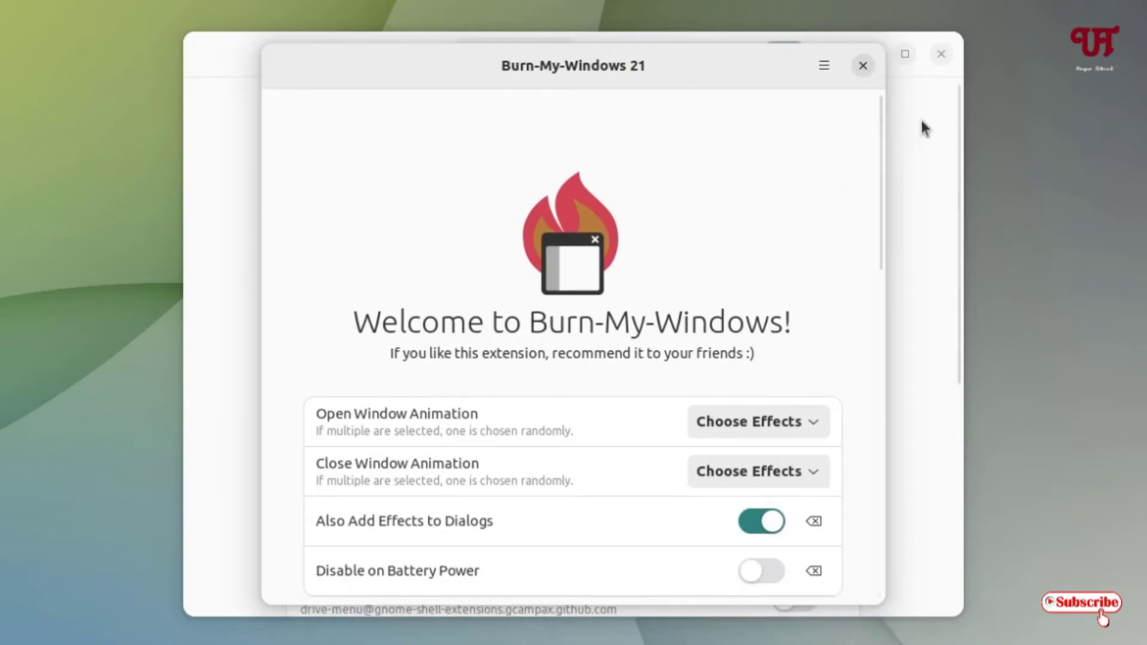
scroll(687, 320, down, 2)
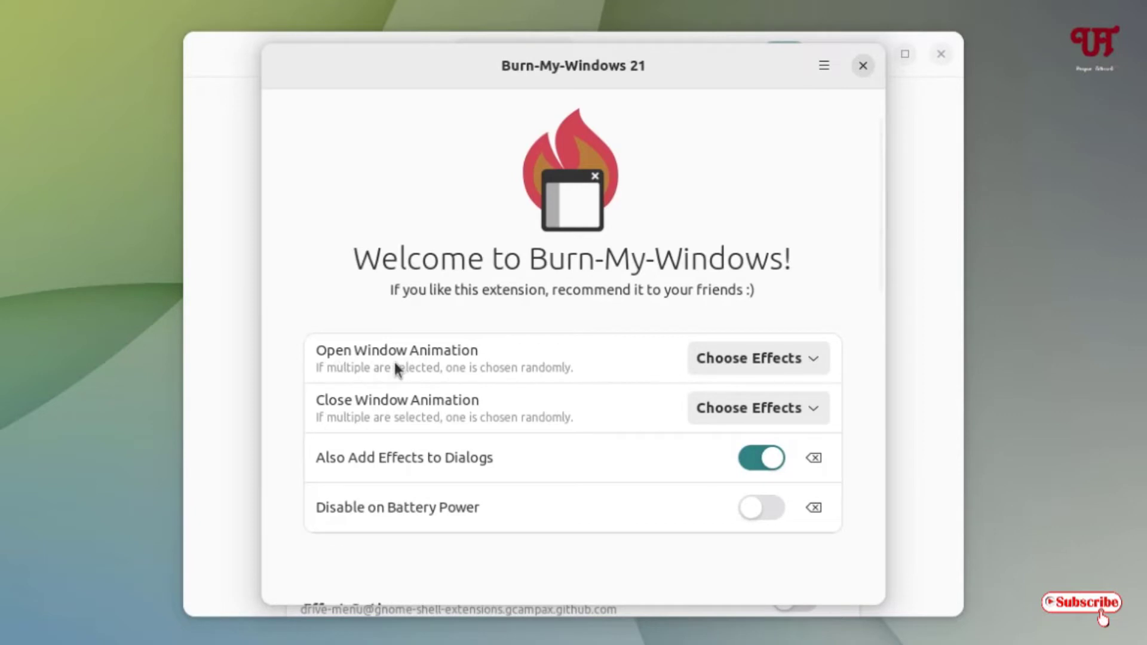
click(768, 364)
scroll(767, 363, down, 5)
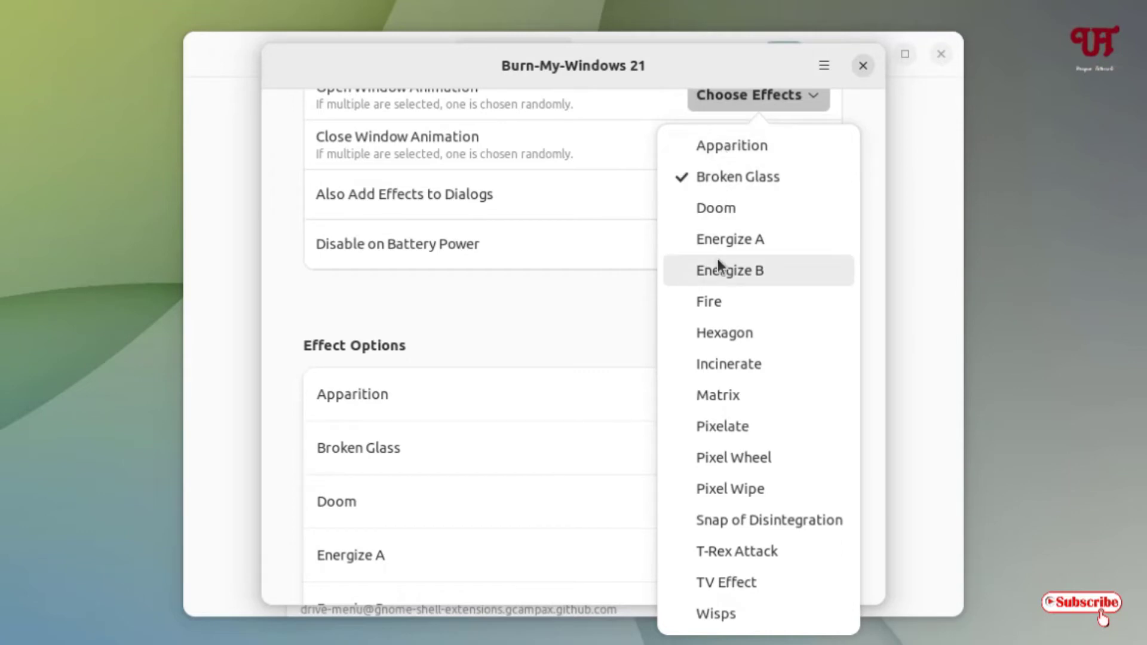
scroll(750, 619, down, 1)
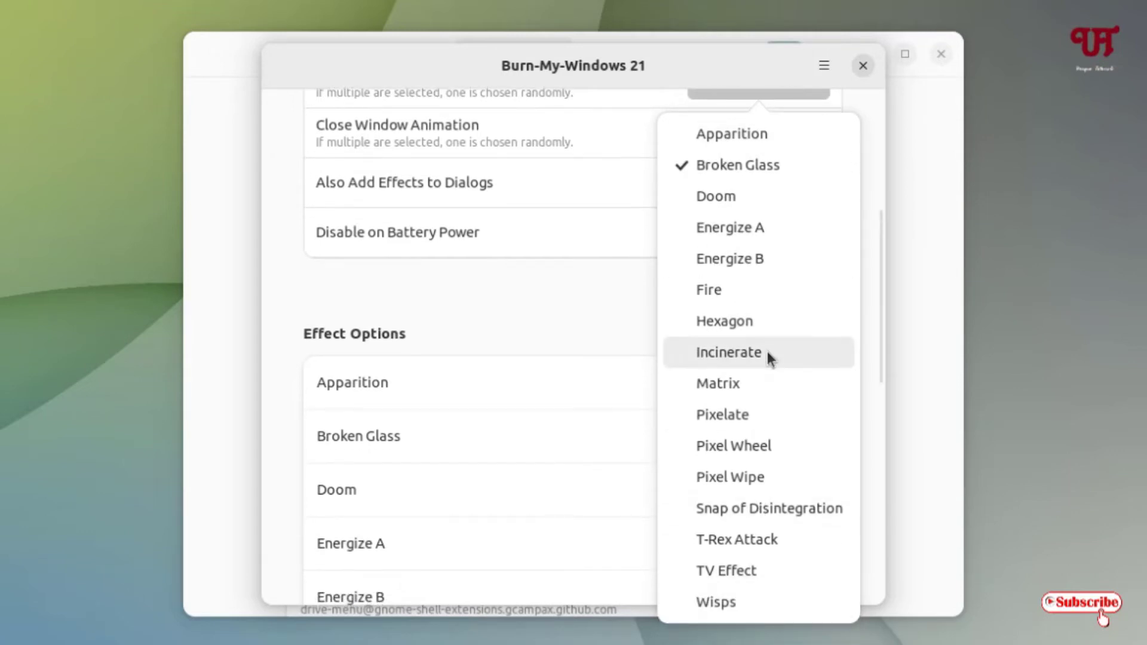
click(626, 289)
Step: Set the close-window animation to Fire
scroll(632, 288, up, 5)
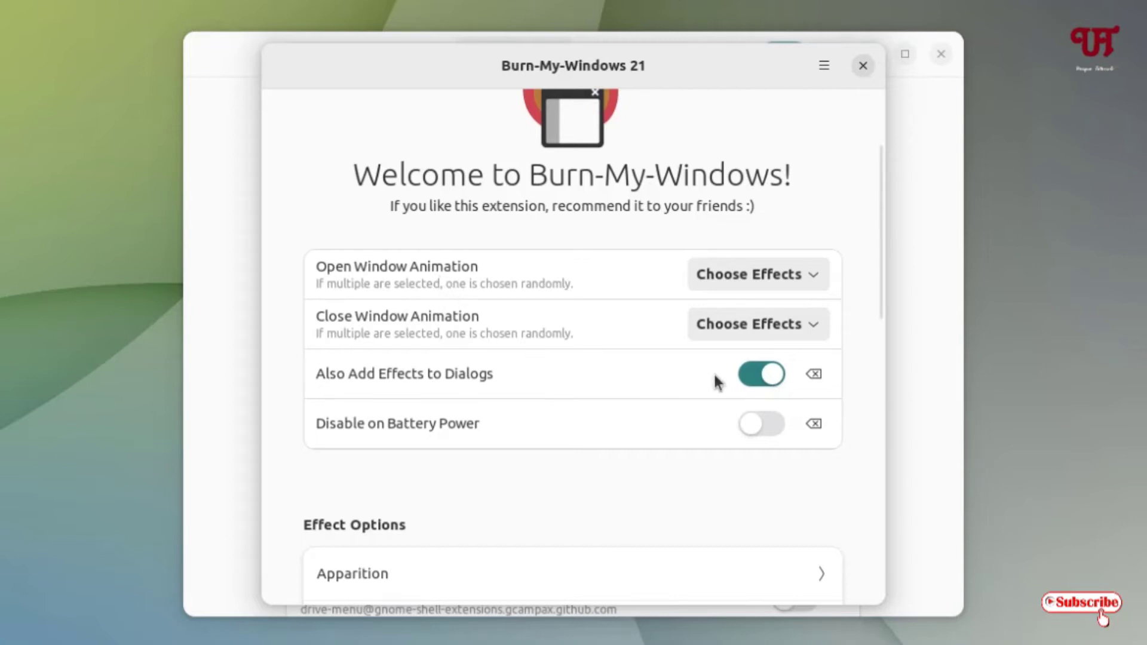
click(773, 324)
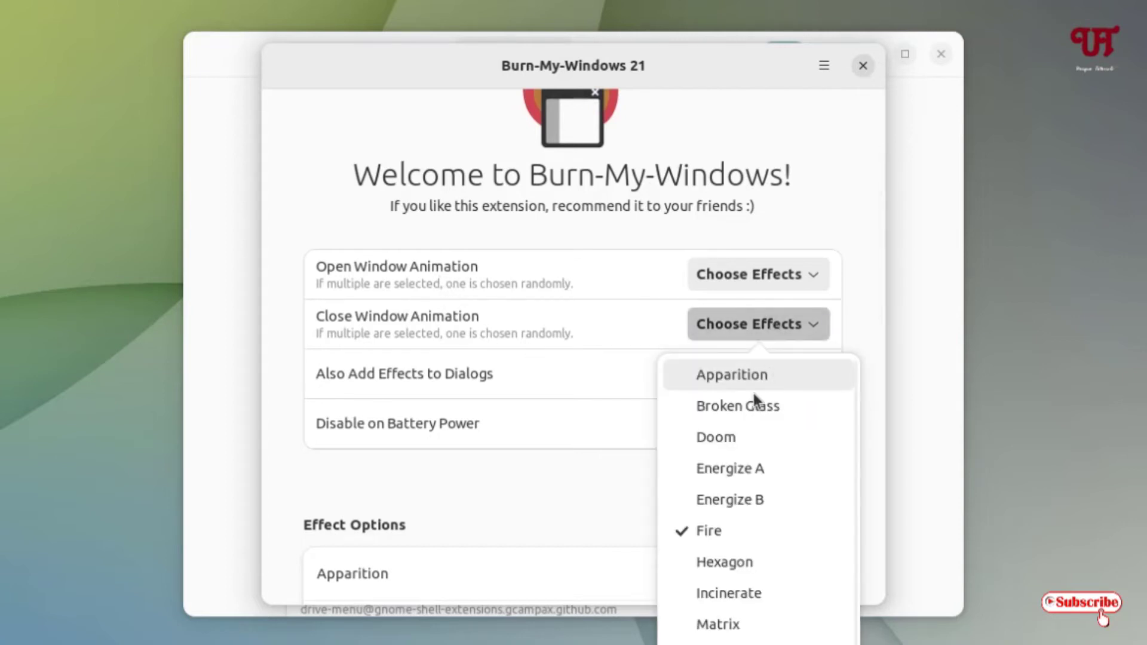
click(710, 533)
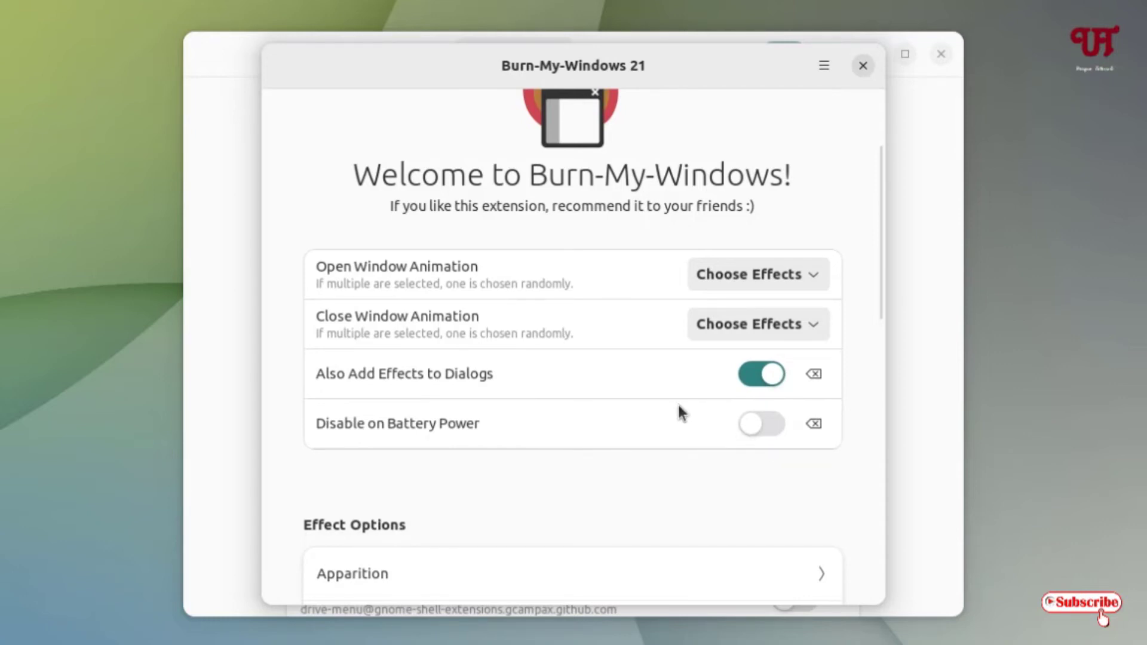
scroll(679, 407, down, 5)
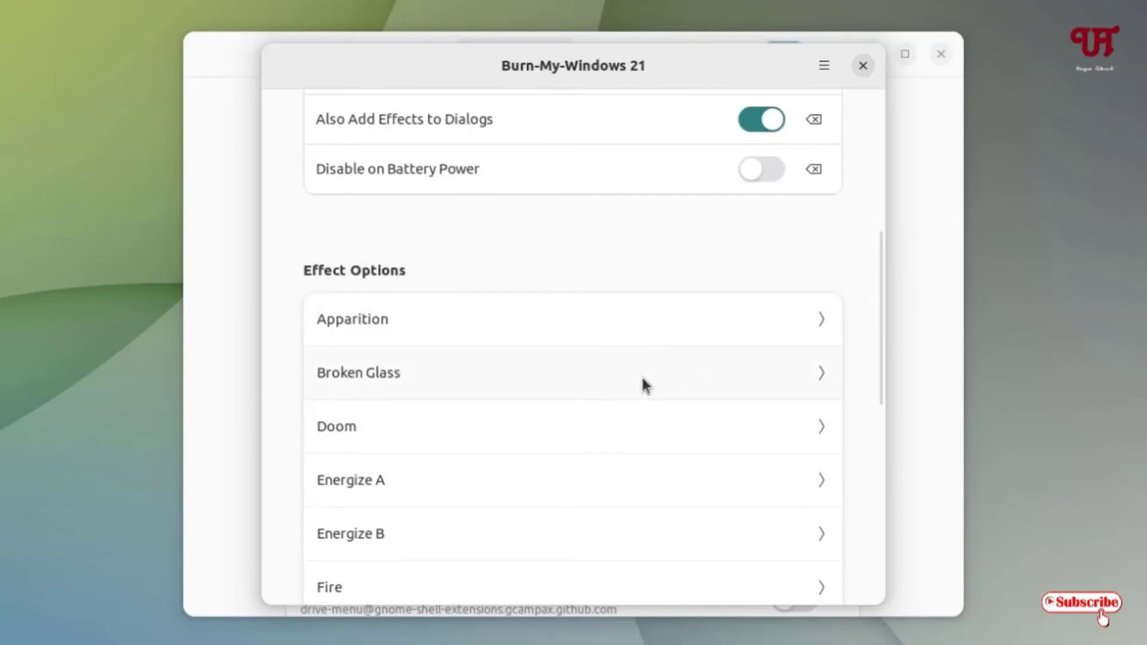
click(693, 386)
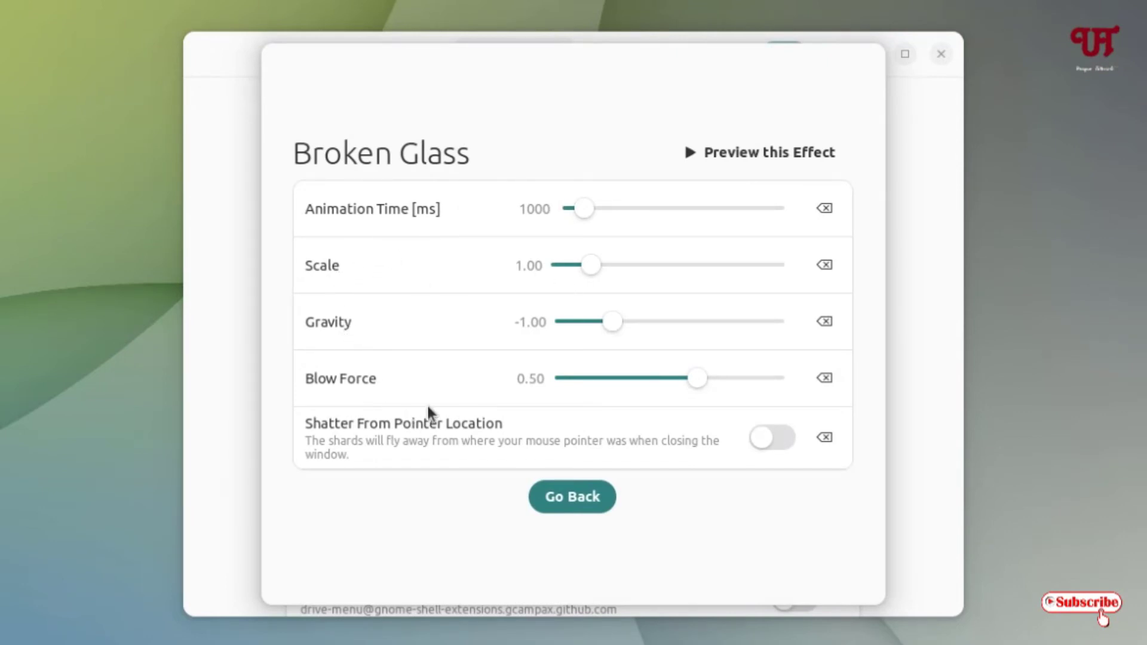
click(594, 506)
scroll(593, 503, down, 5)
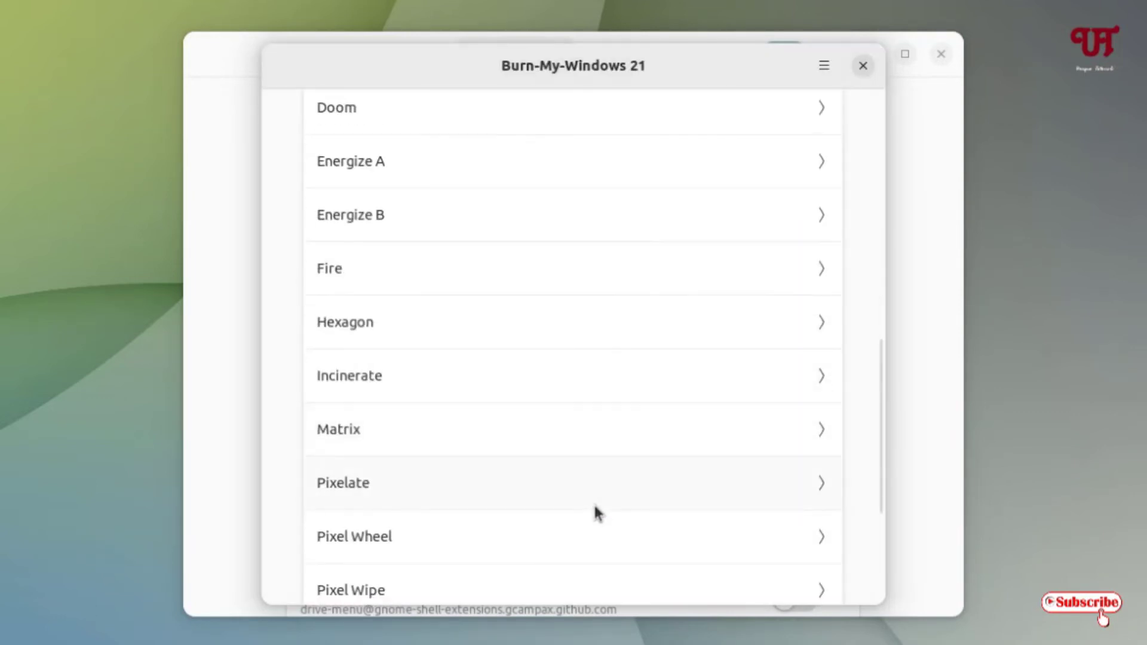
scroll(595, 508, down, 3)
scroll(595, 508, up, 3)
scroll(595, 507, up, 3)
scroll(595, 508, up, 5)
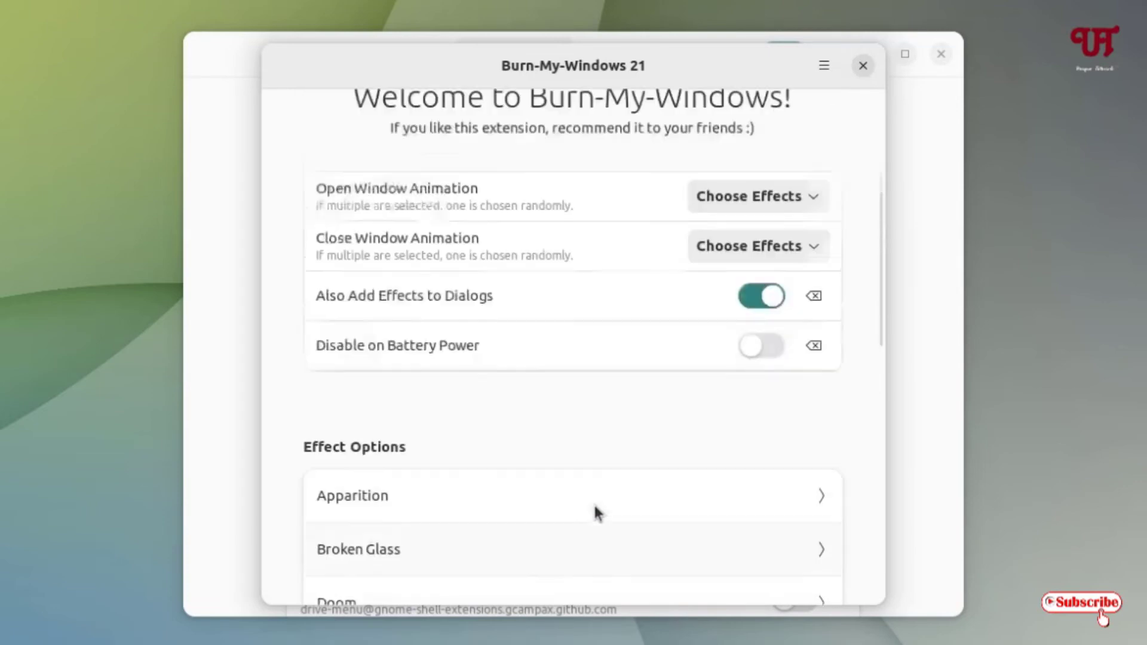
scroll(593, 503, up, 3)
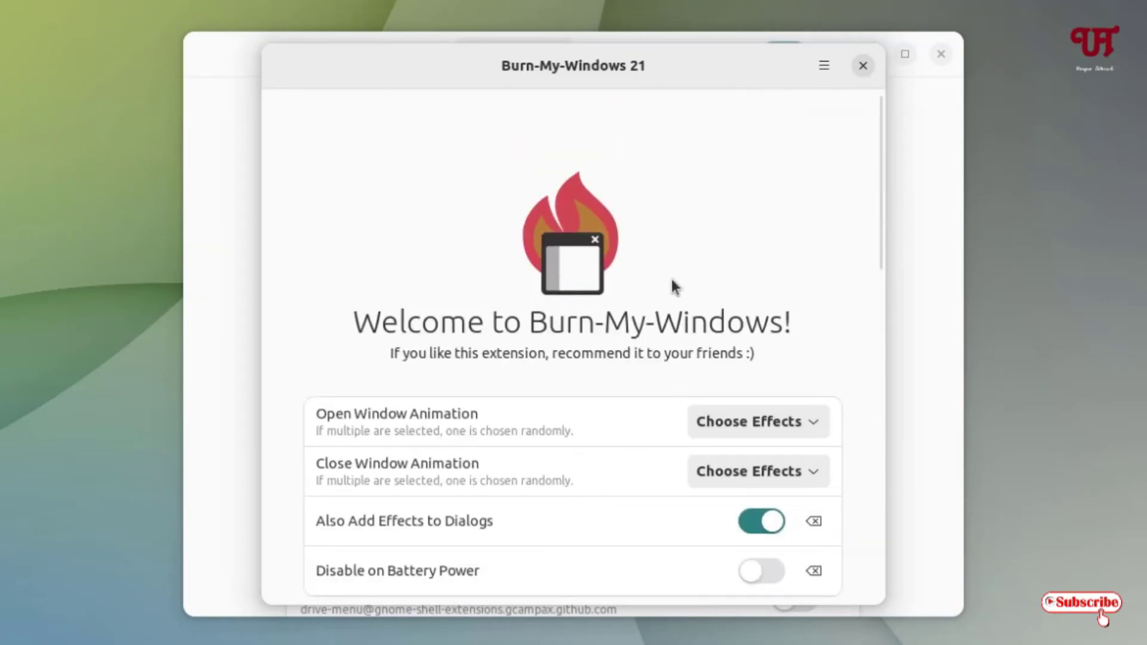
scroll(670, 279, down, 2)
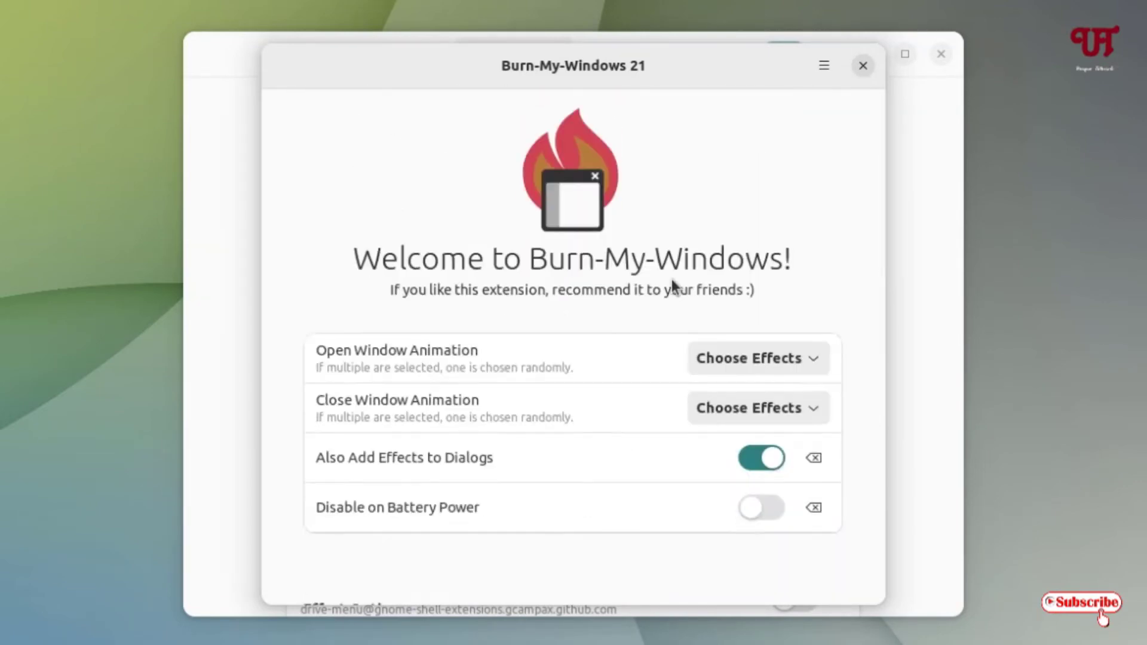
scroll(670, 280, down, 5)
scroll(671, 280, up, 7)
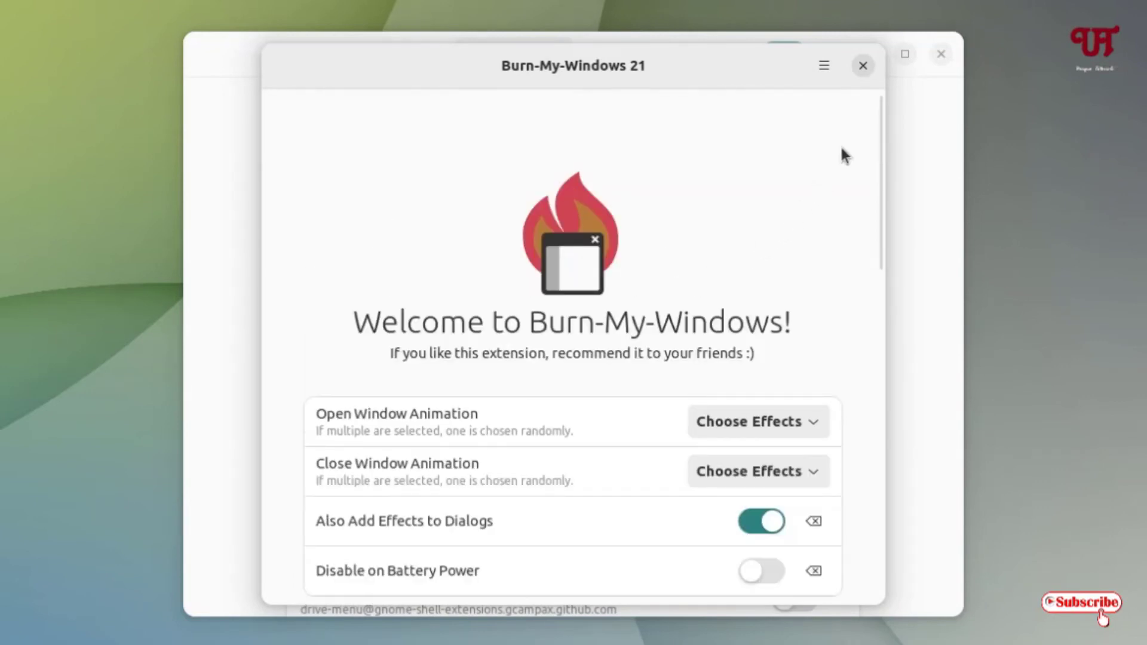
scroll(843, 131, down, 5)
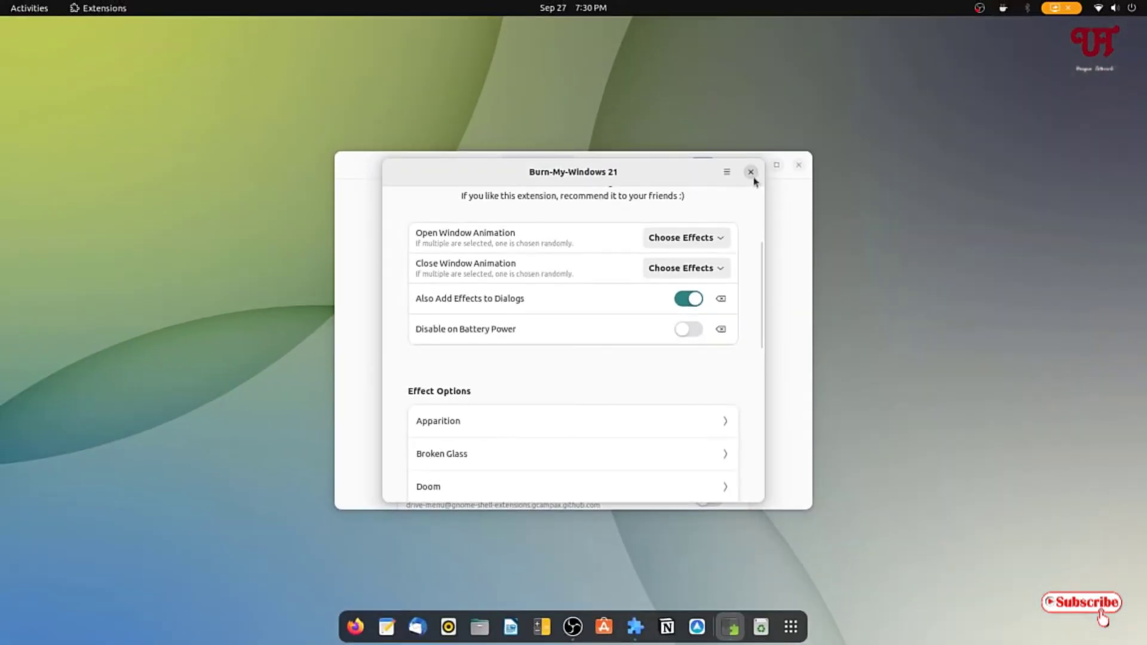
Step: Close the preferences, then close, reopen and close Extension Manager to watch the effects
click(751, 172)
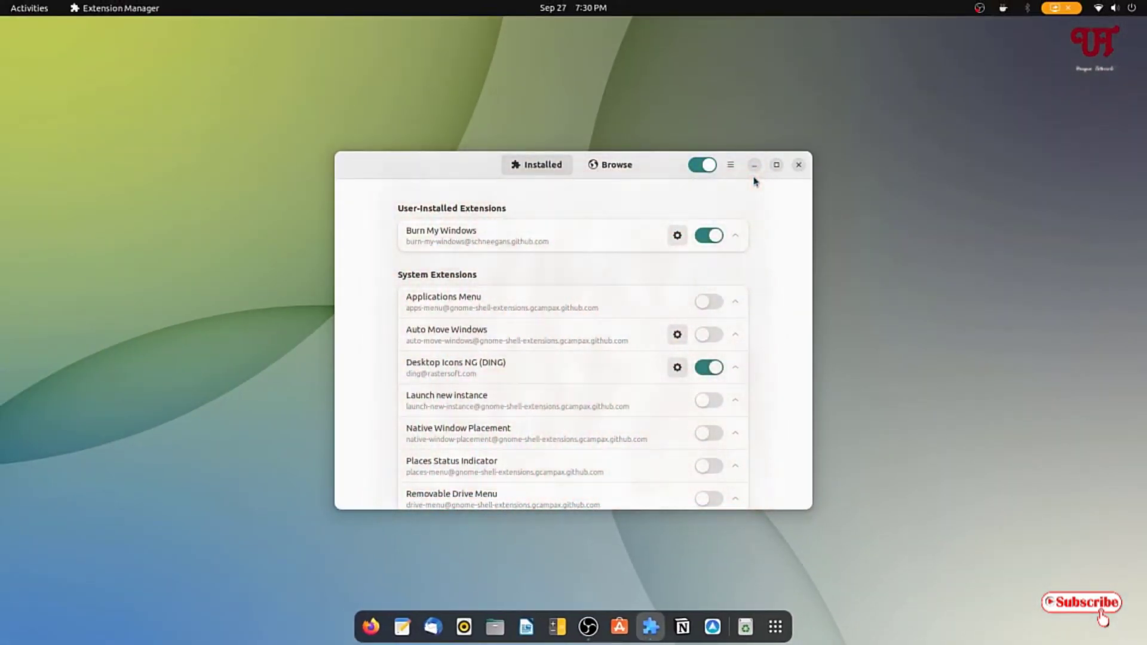
click(799, 165)
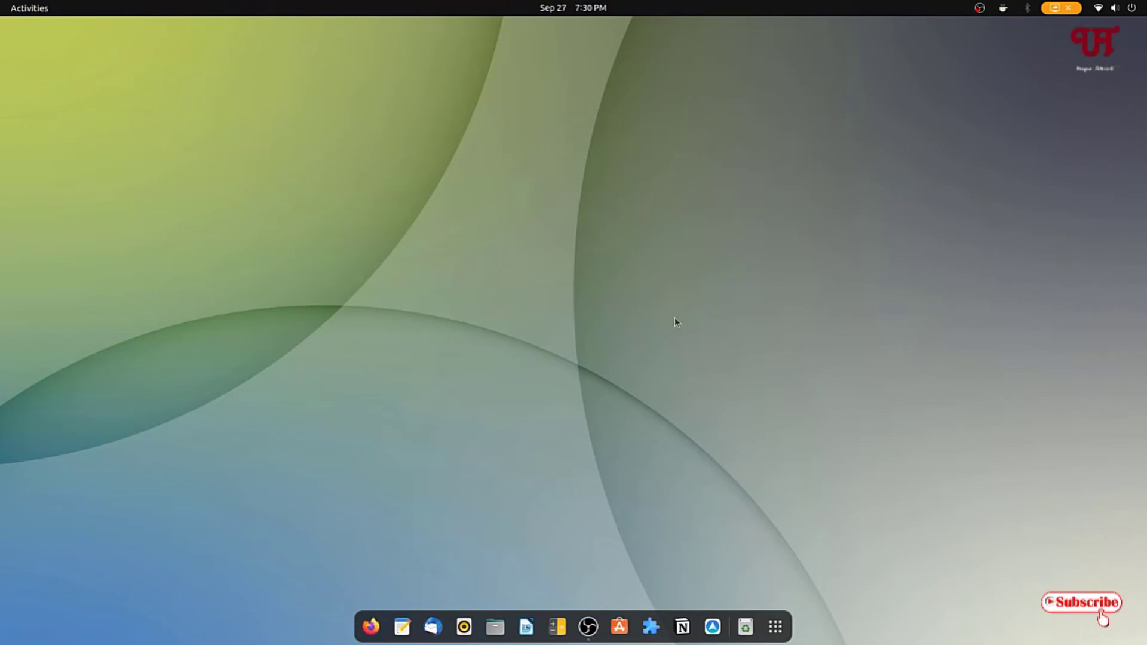
click(651, 627)
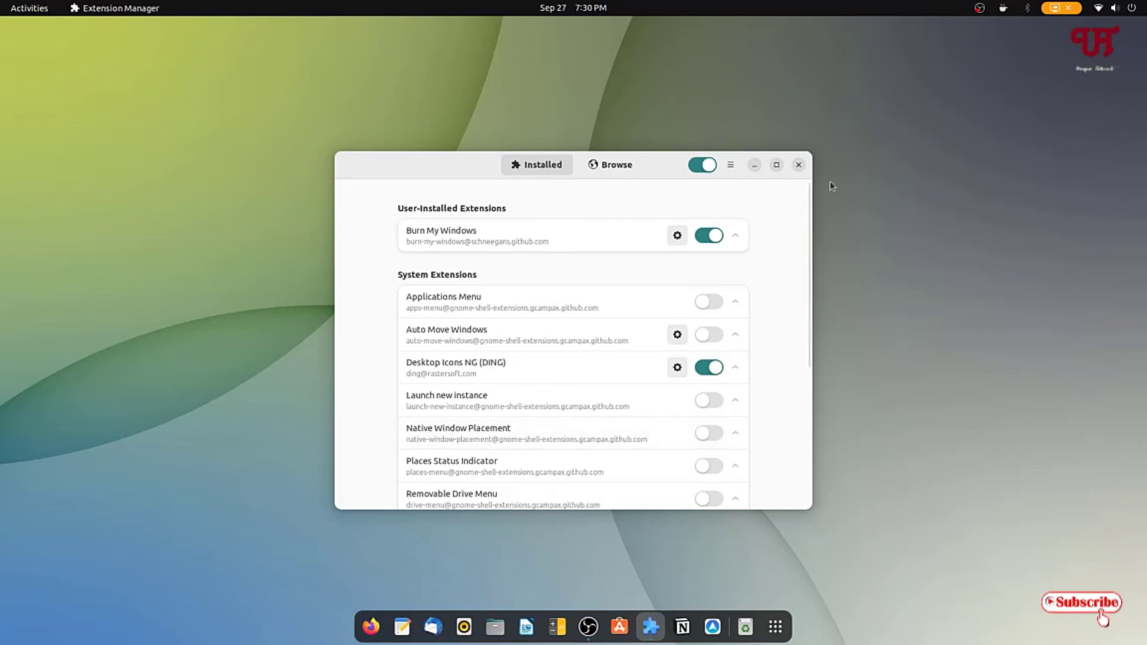
click(799, 165)
Step: Turn Burn My Windows off, then close, reopen and close Extension Manager to confirm
click(709, 236)
click(797, 166)
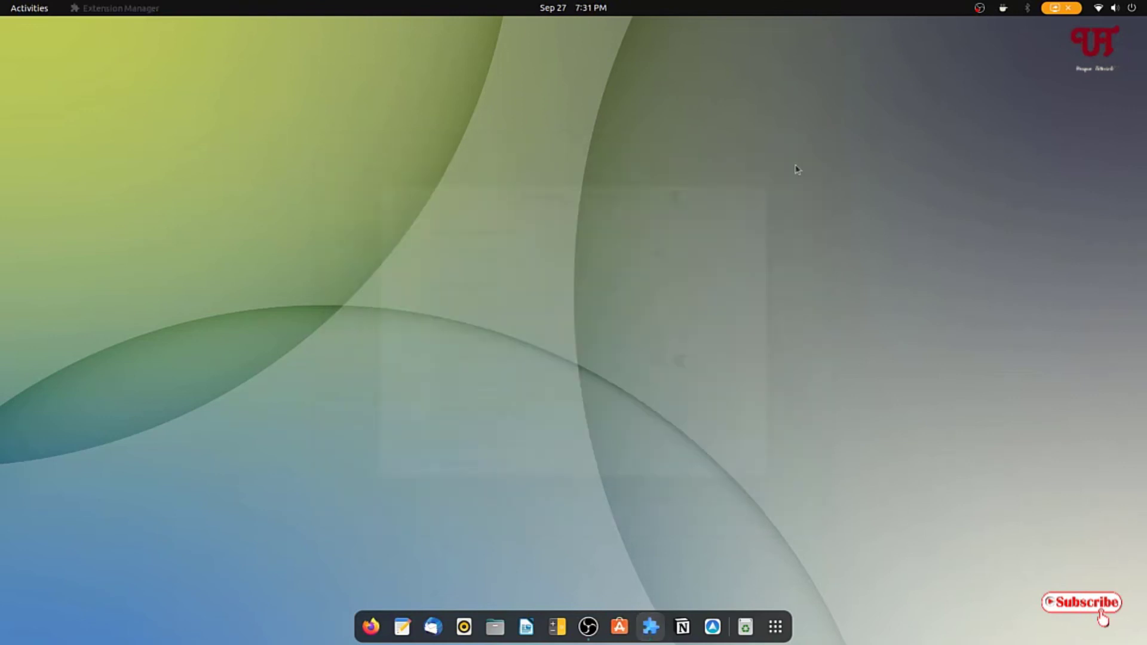
click(651, 624)
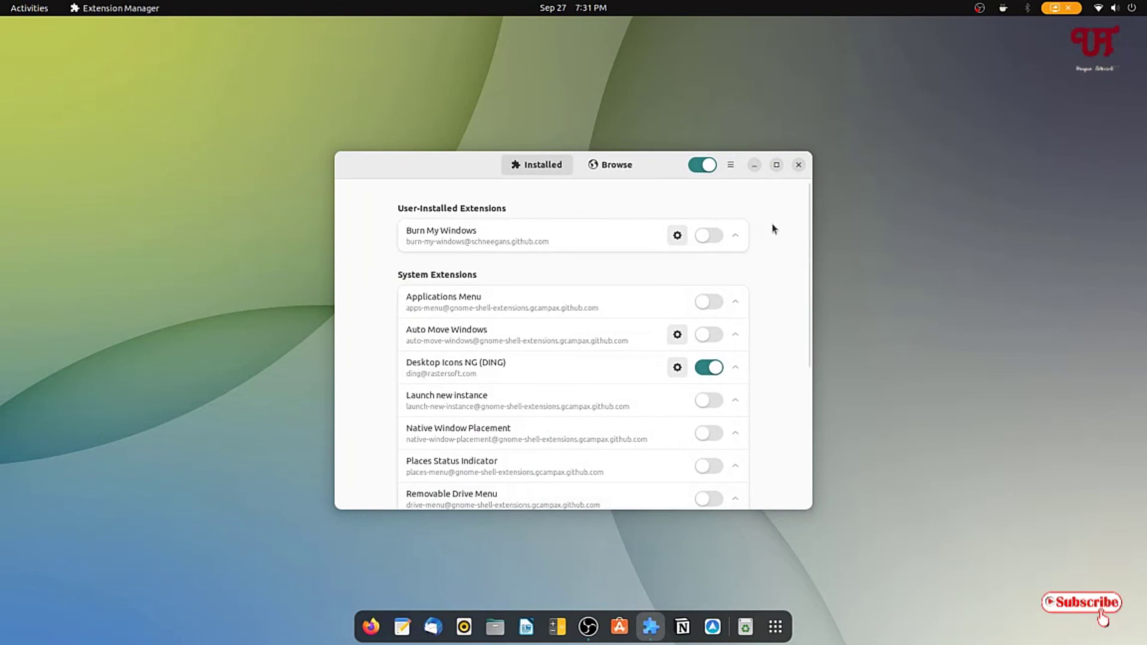
click(798, 166)
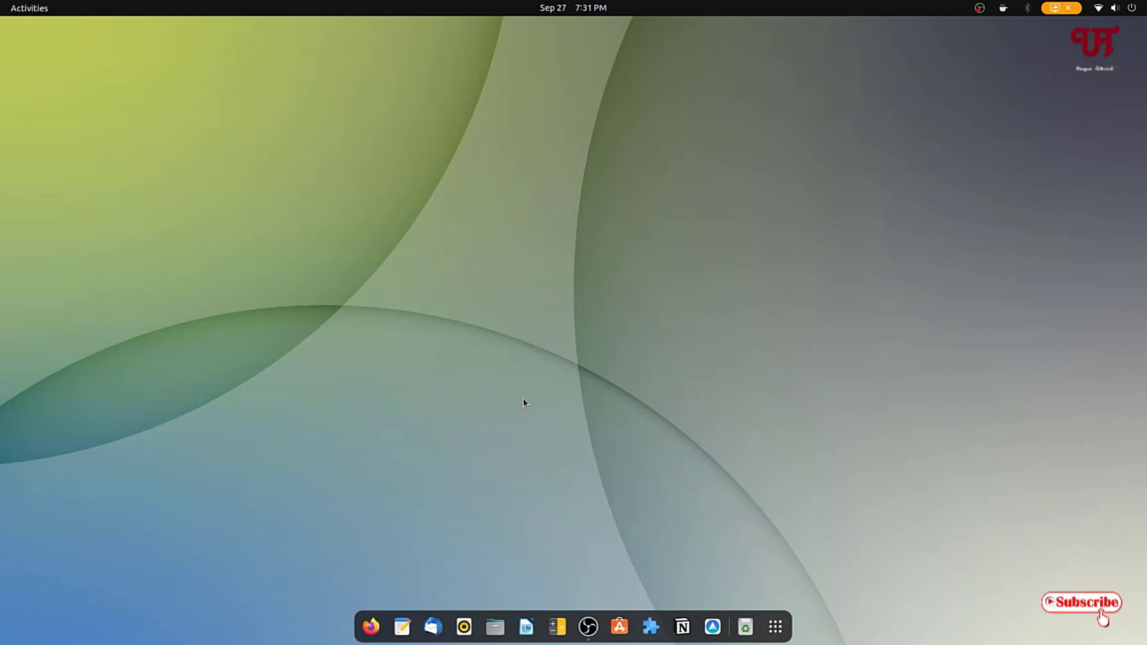